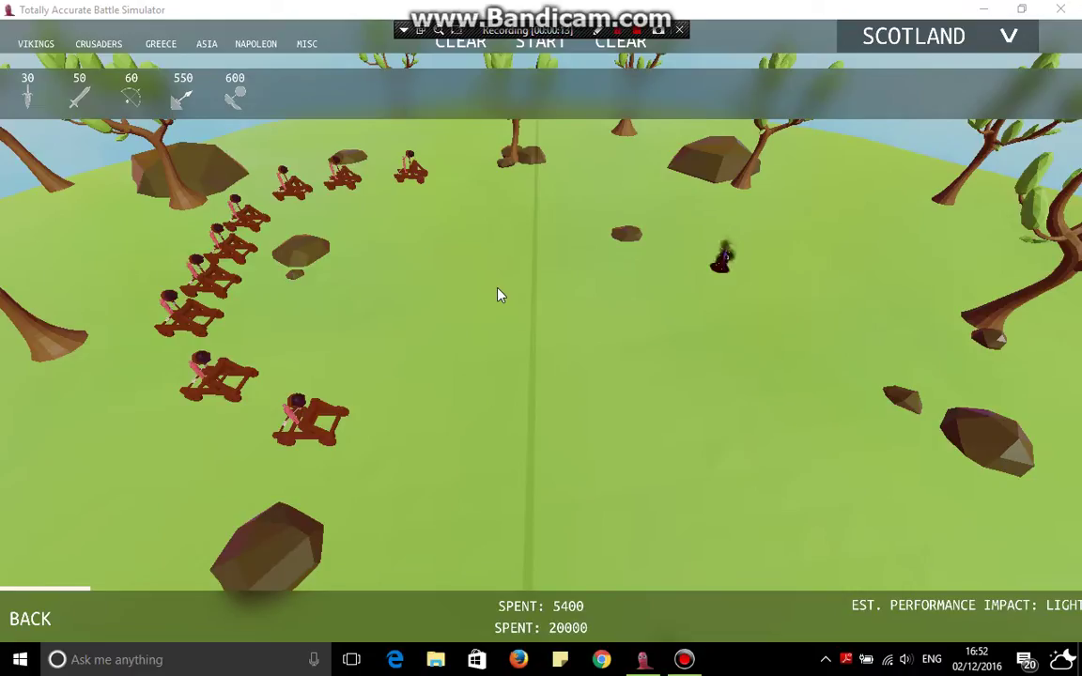
Run the nine-catapult battle, fly the camera over the field to watch, then start it again.
{"action": "key", "text": "s"}
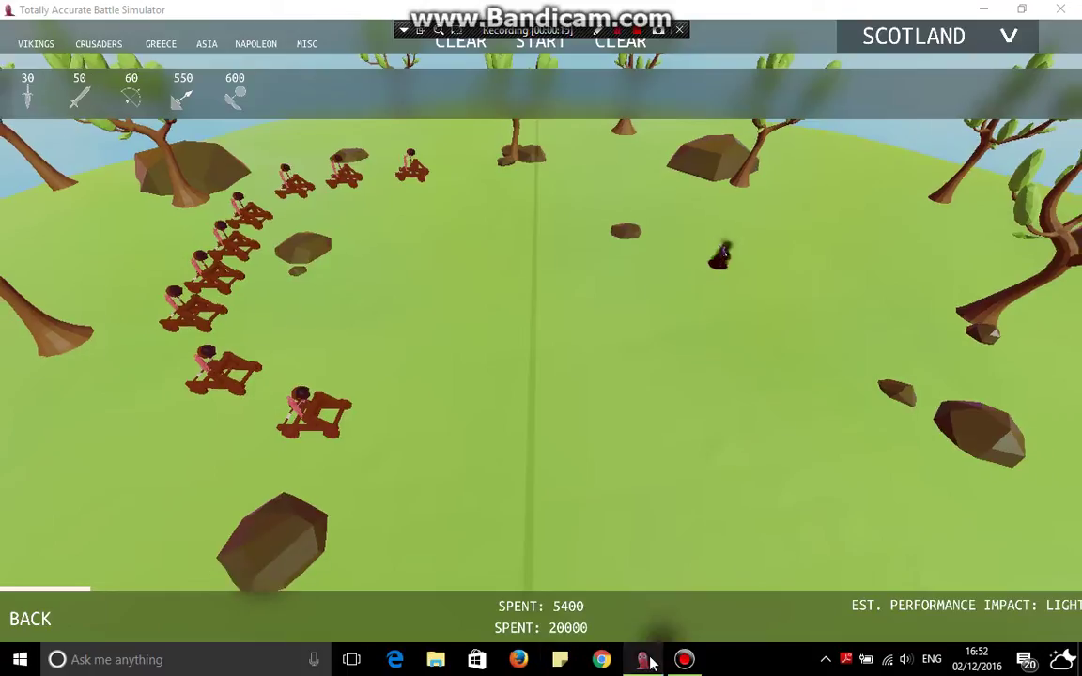
{"action": "key", "text": "s"}
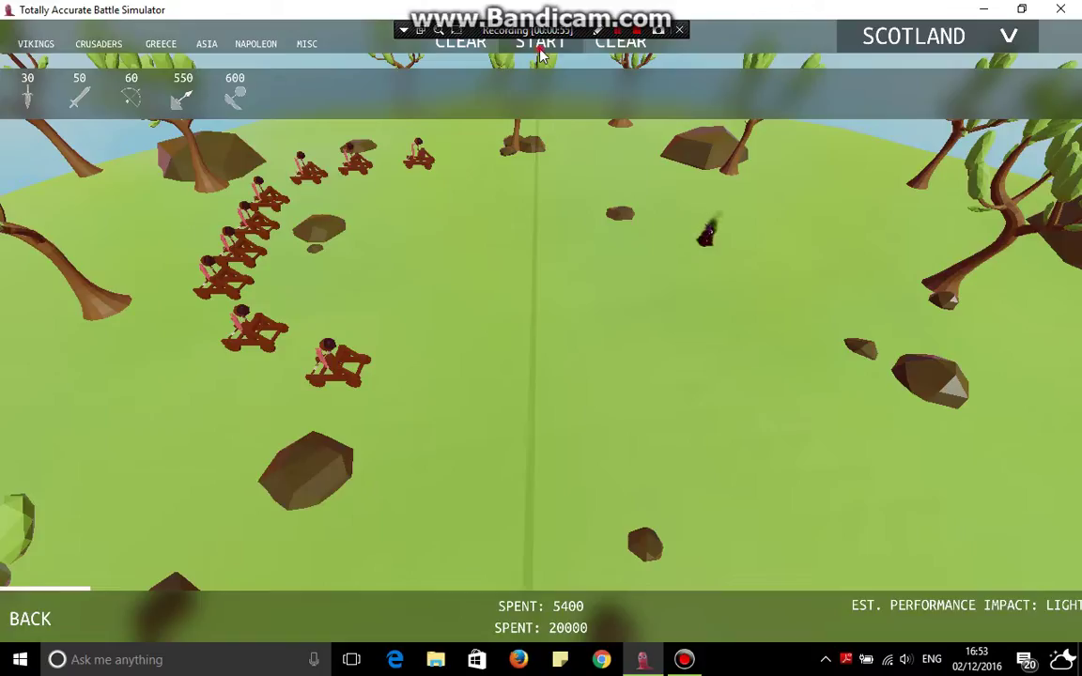
{"action": "left_click", "coordinate": [541, 44]}
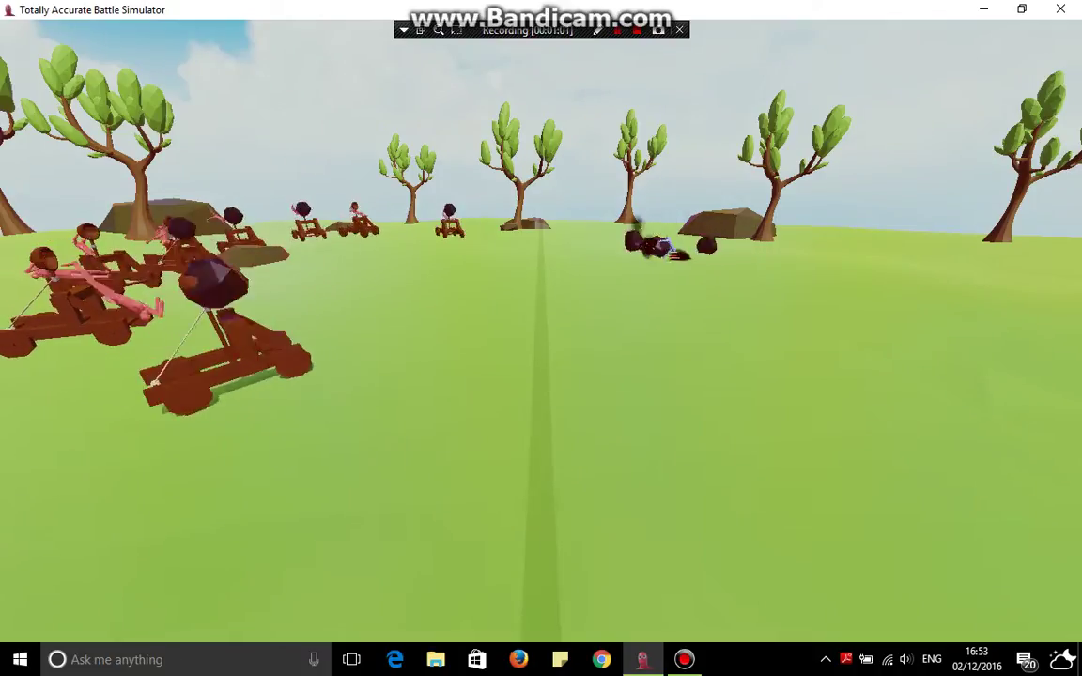
{"action": "key", "text": "w"}
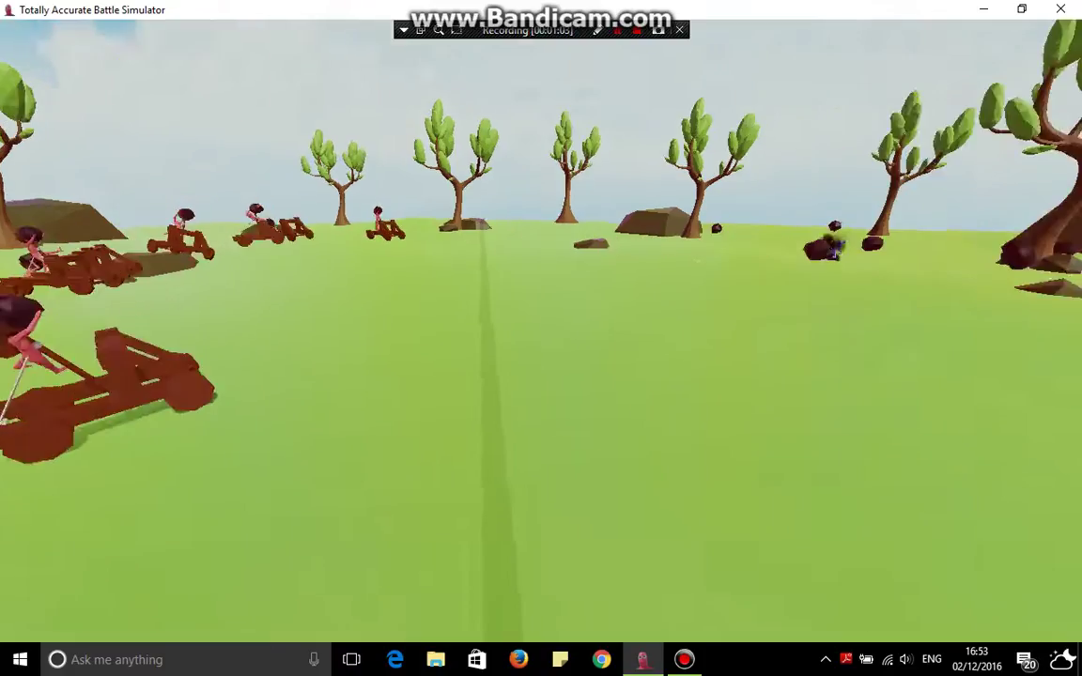
{"action": "key", "text": "w"}
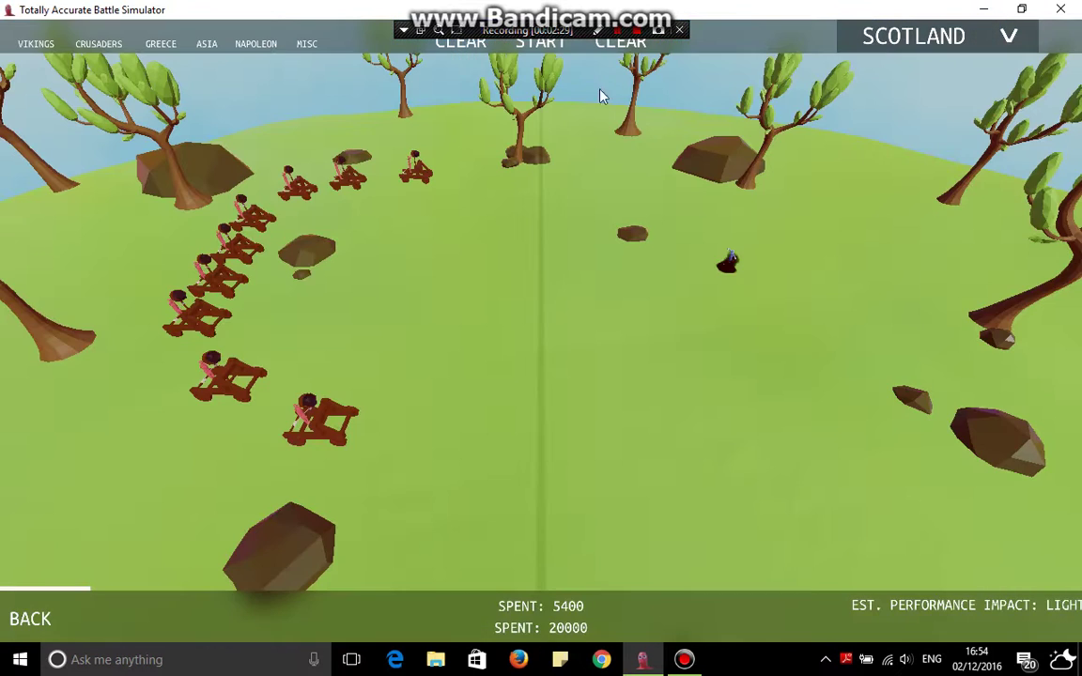
{"action": "left_click", "coordinate": [548, 42]}
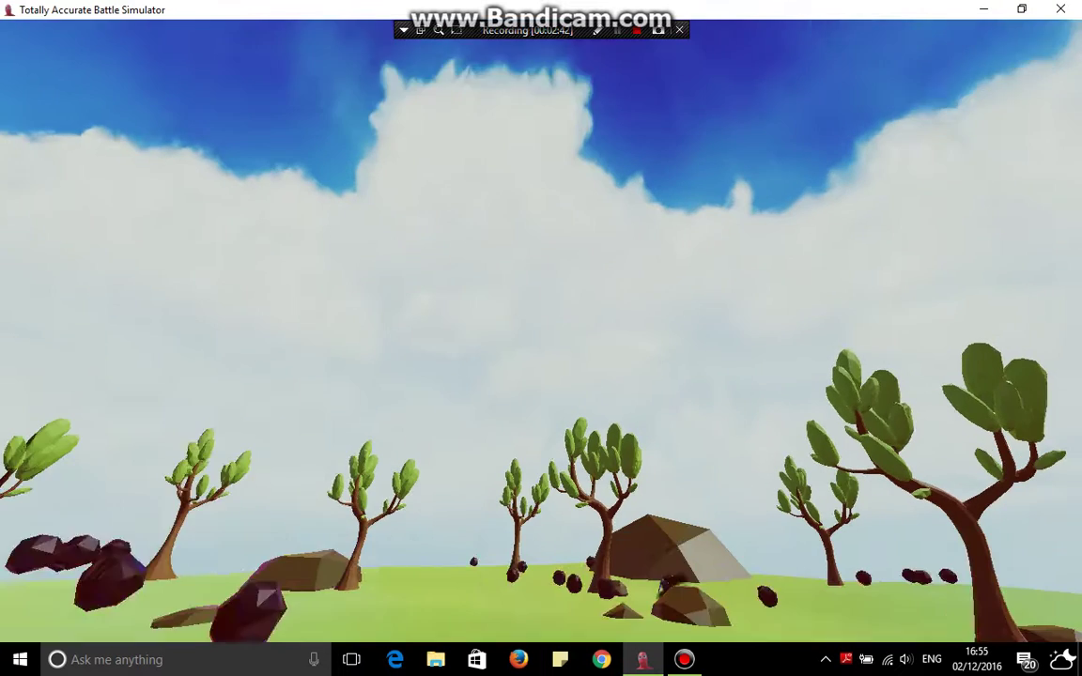
Pull the camera back to watch the catapults bombard the Scotland field.
{"action": "key", "text": "s"}
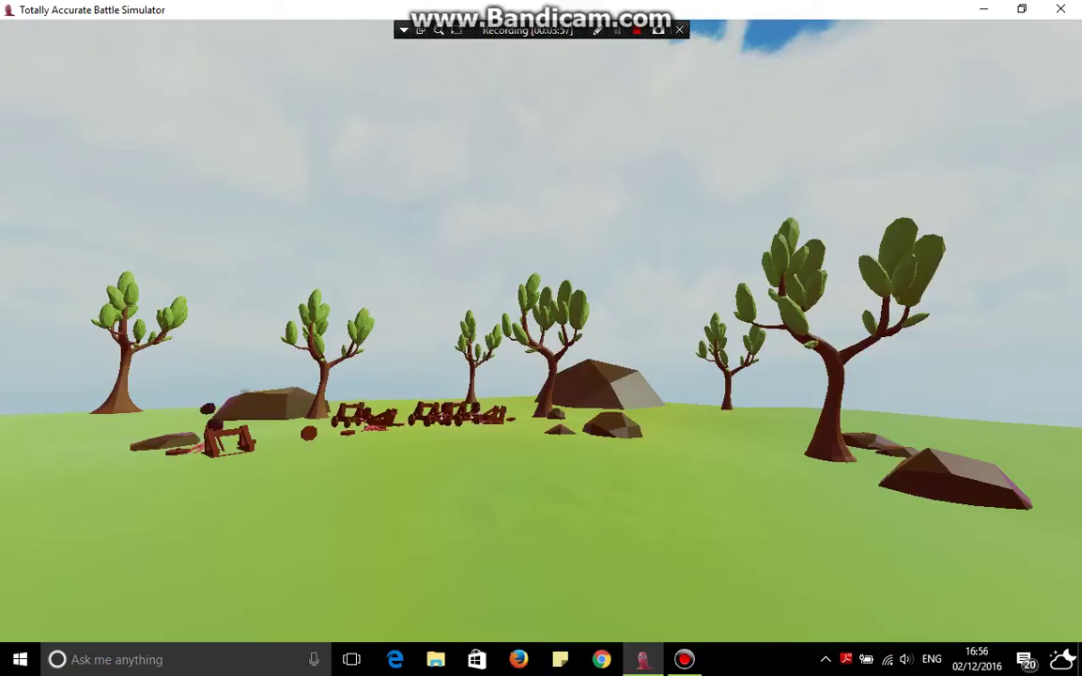
Fly the camera toward the catapult wreckage, then end the battle to restore the C formation.
{"action": "key", "text": "s"}
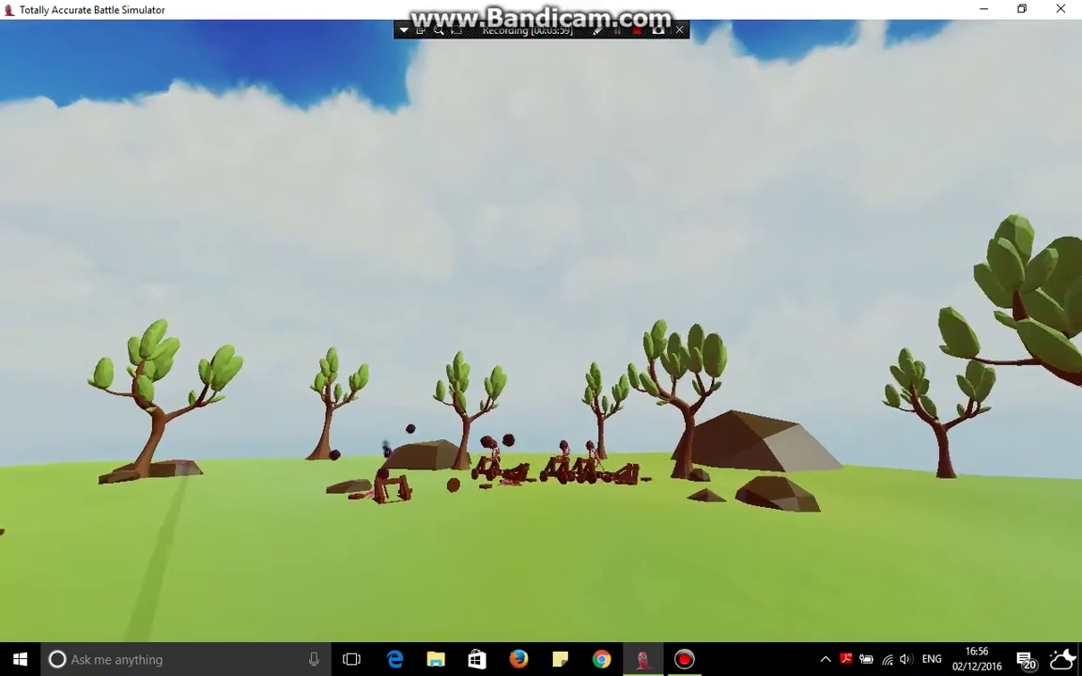
{"action": "key", "text": "a"}
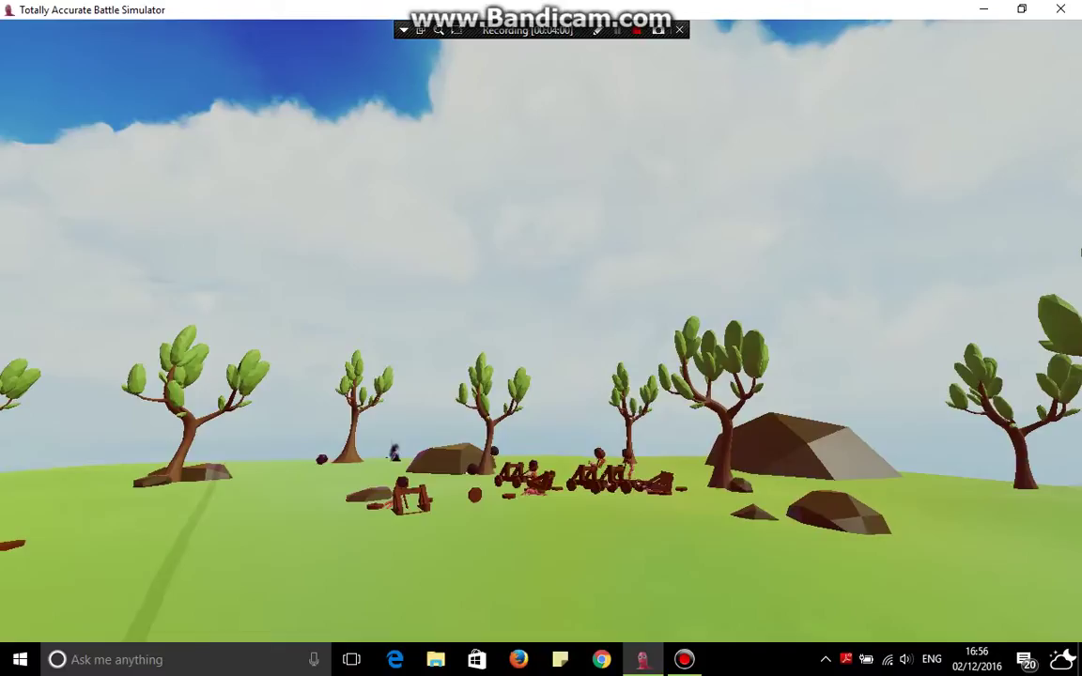
{"action": "key", "text": "a"}
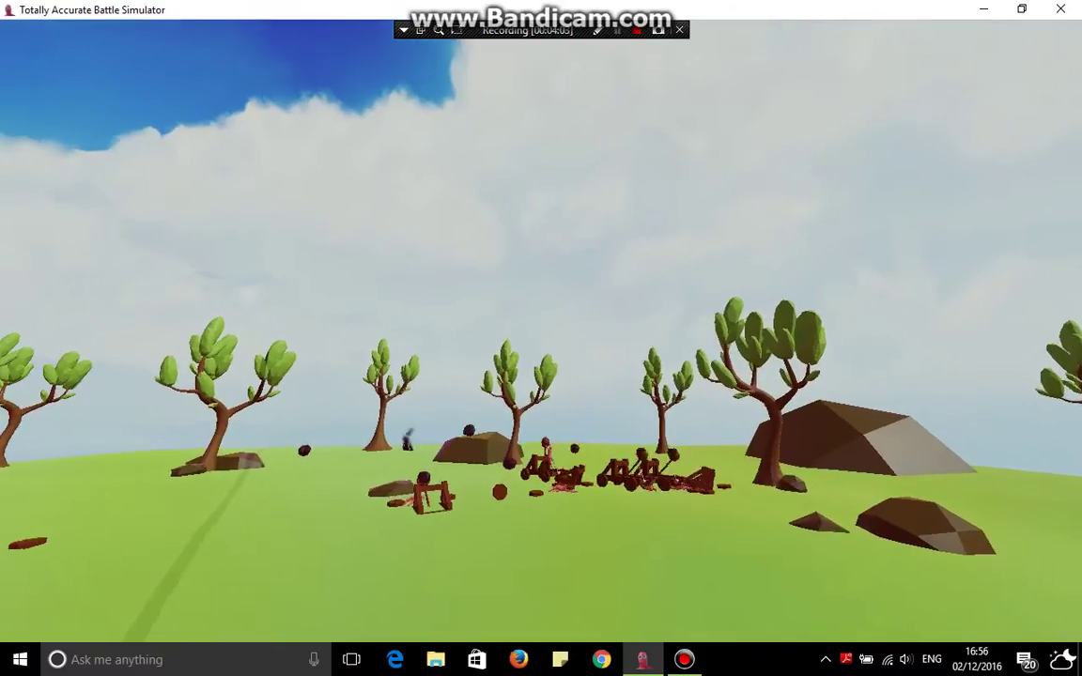
{"action": "key", "text": "w"}
{"action": "key", "text": "w"}
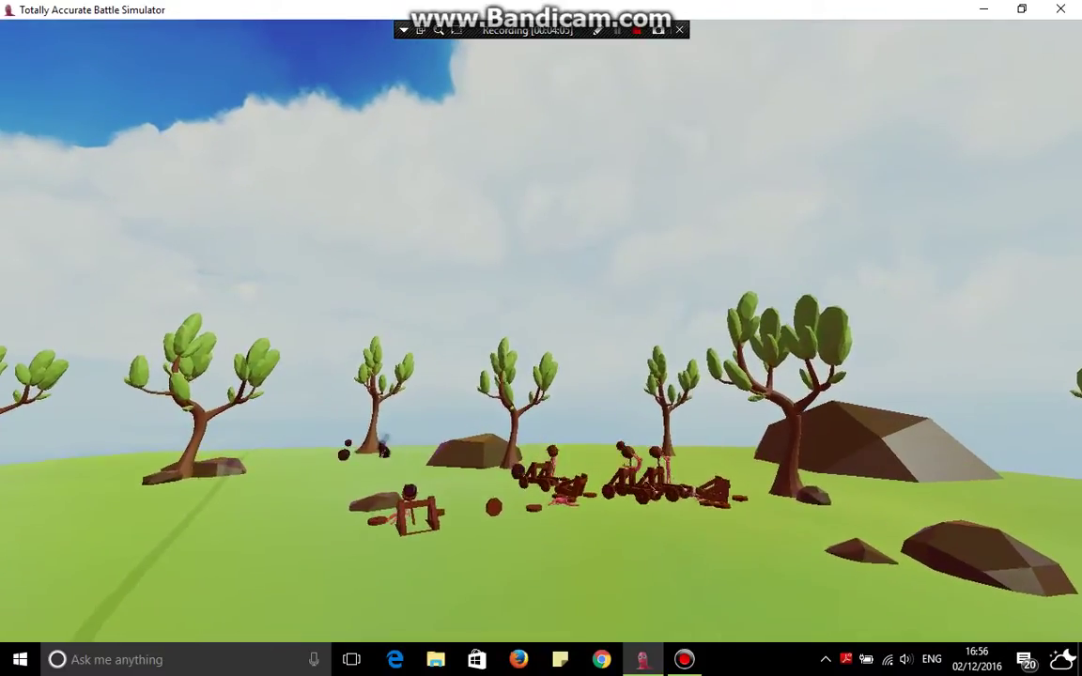
{"action": "key", "text": "w"}
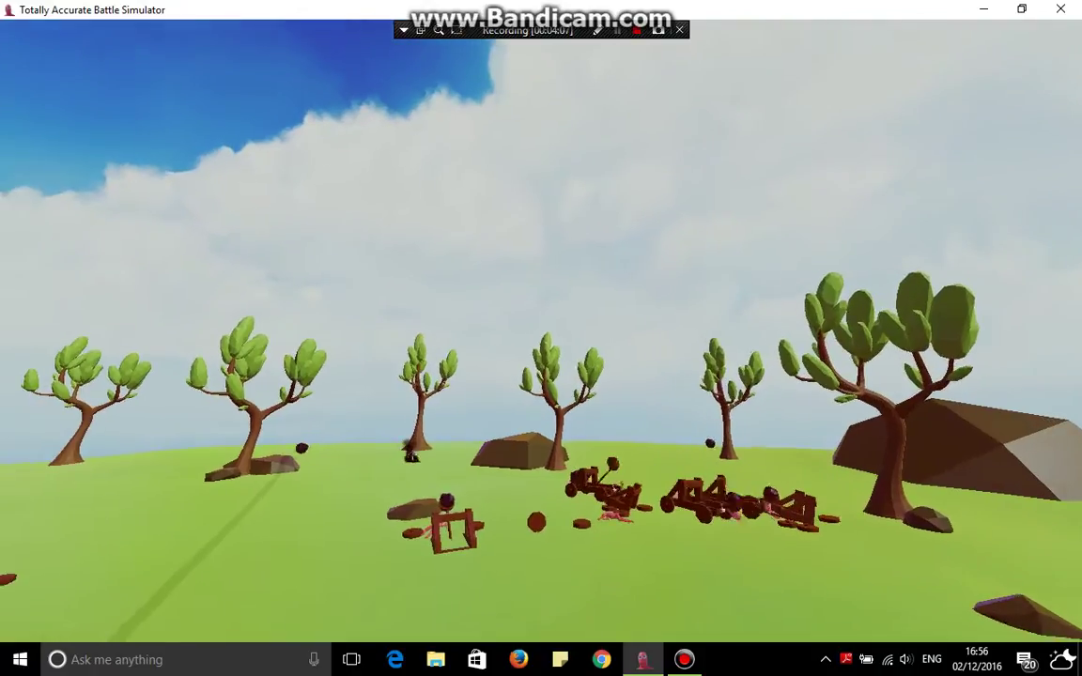
{"action": "key", "text": "w"}
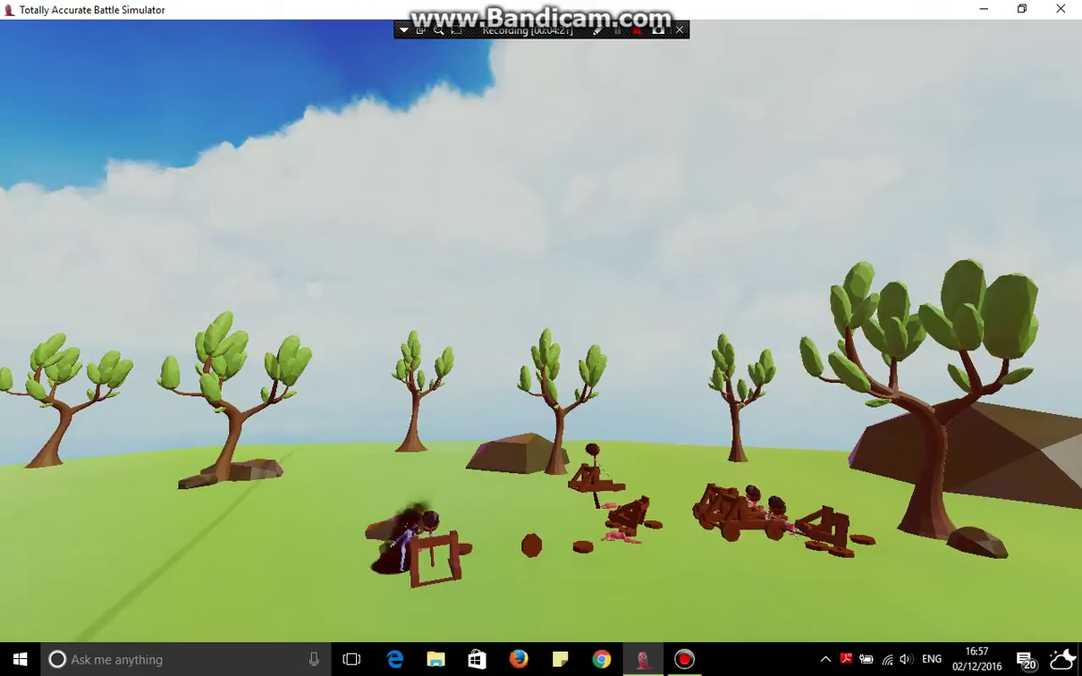
{"action": "key", "text": "Escape"}
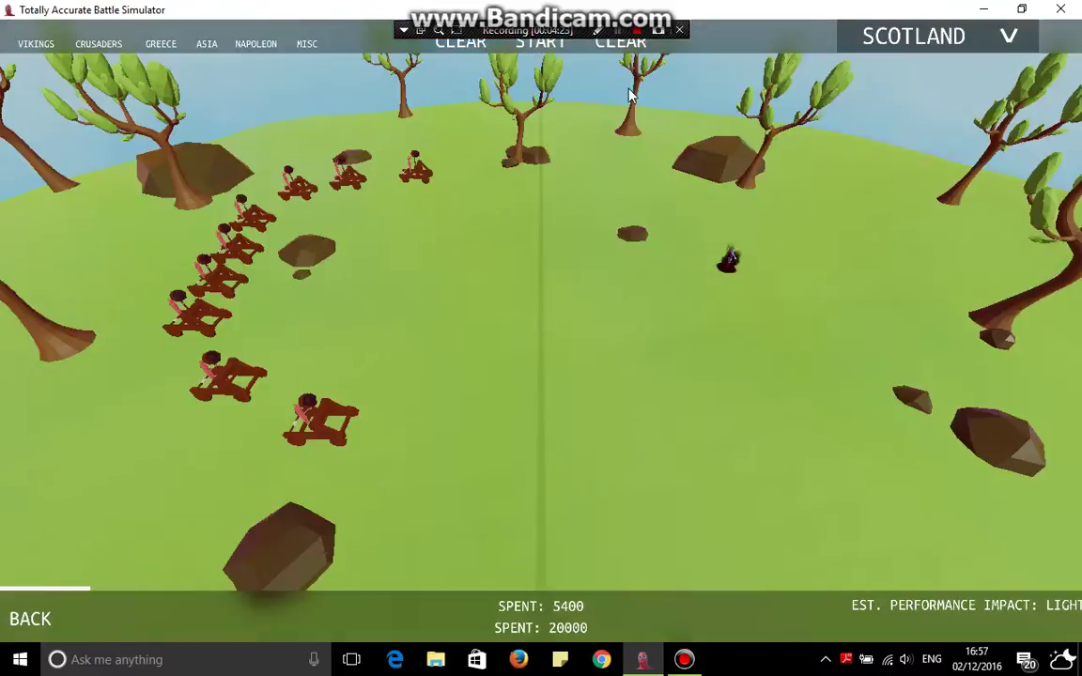
Launch a fresh battle of the C-shaped catapults against the lone Dark Peasant.
{"action": "left_click", "coordinate": [540, 41]}
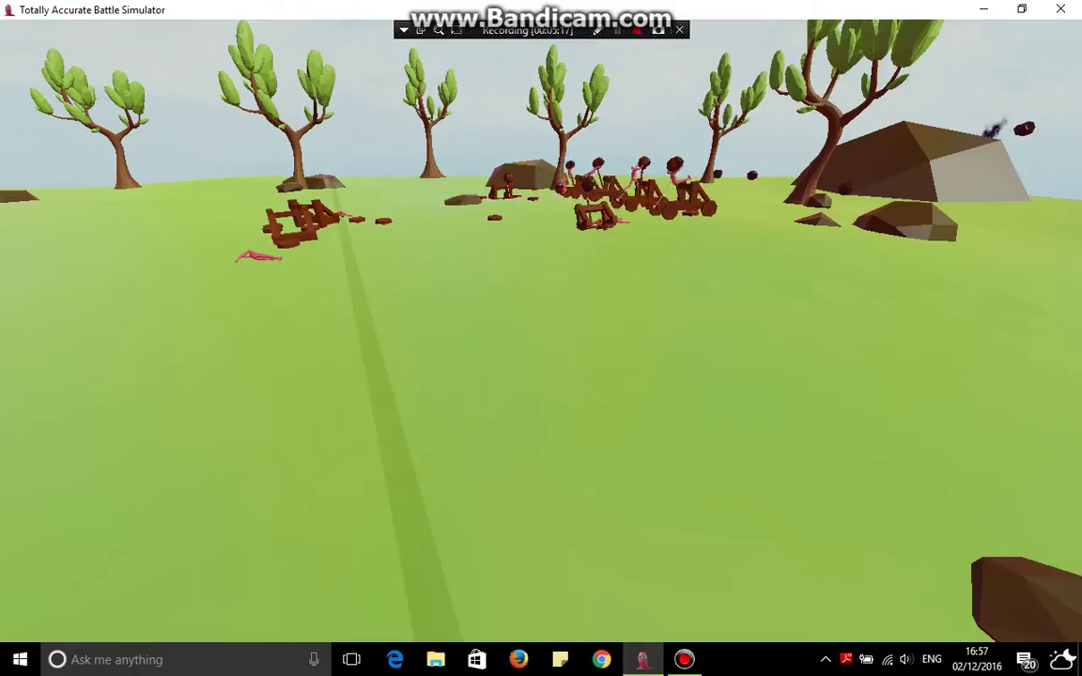
Pull the camera back, then edge it forward to watch the catapults fight.
{"action": "key", "text": "s"}
{"action": "key", "text": "s"}
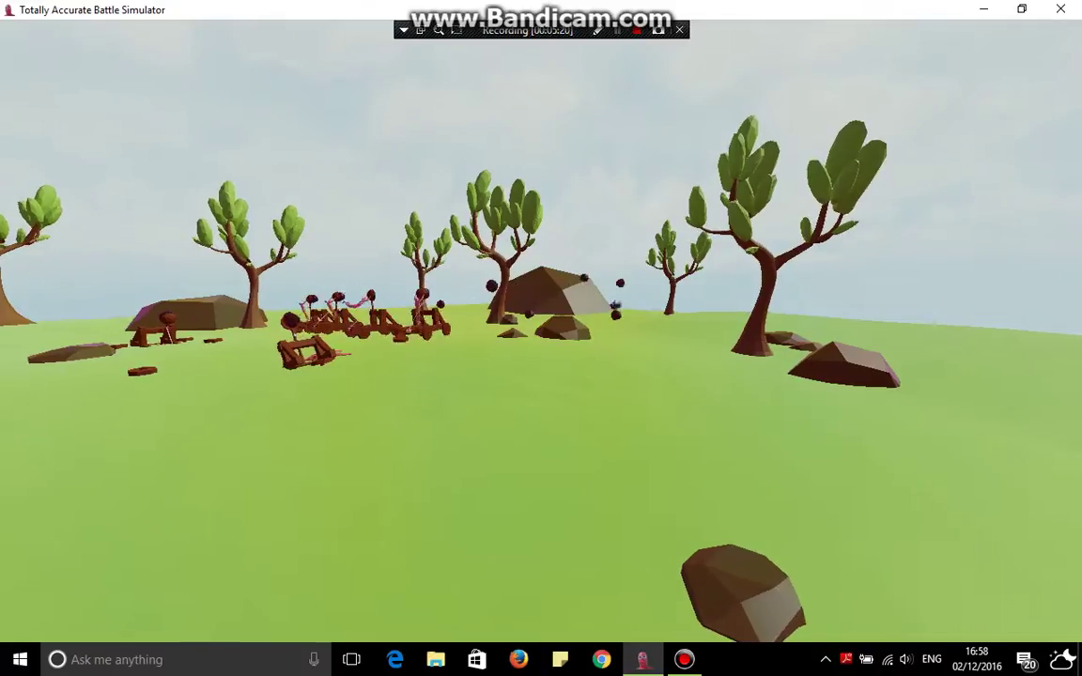
{"action": "key", "text": "w"}
{"action": "key", "text": "w"}
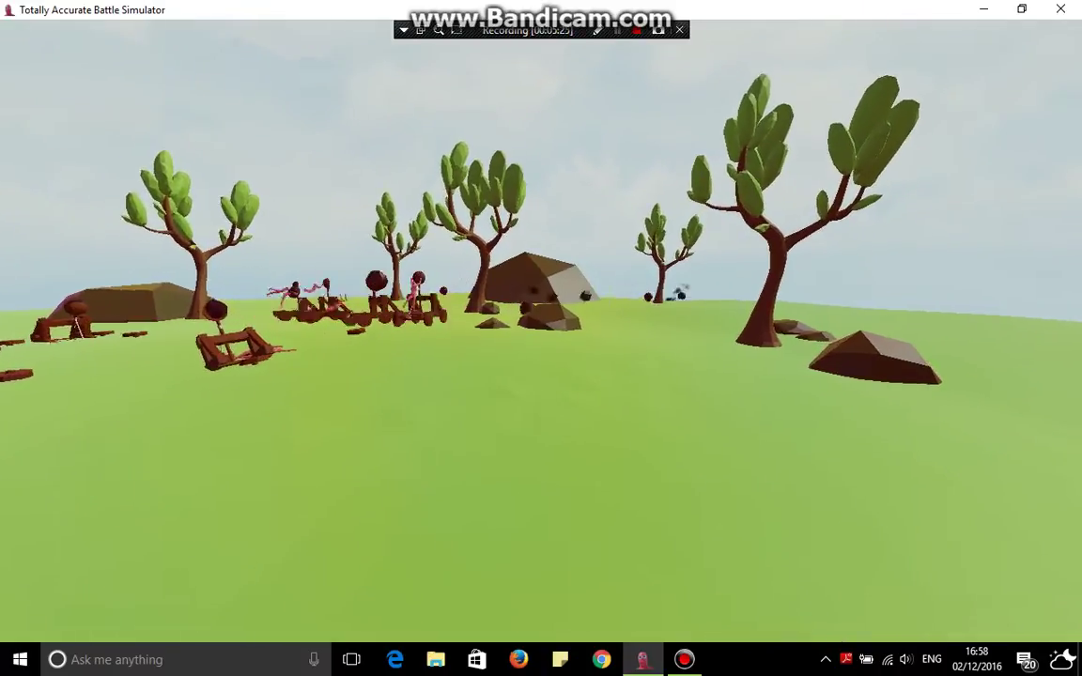
{"action": "key", "text": "w"}
{"action": "key", "text": "w"}
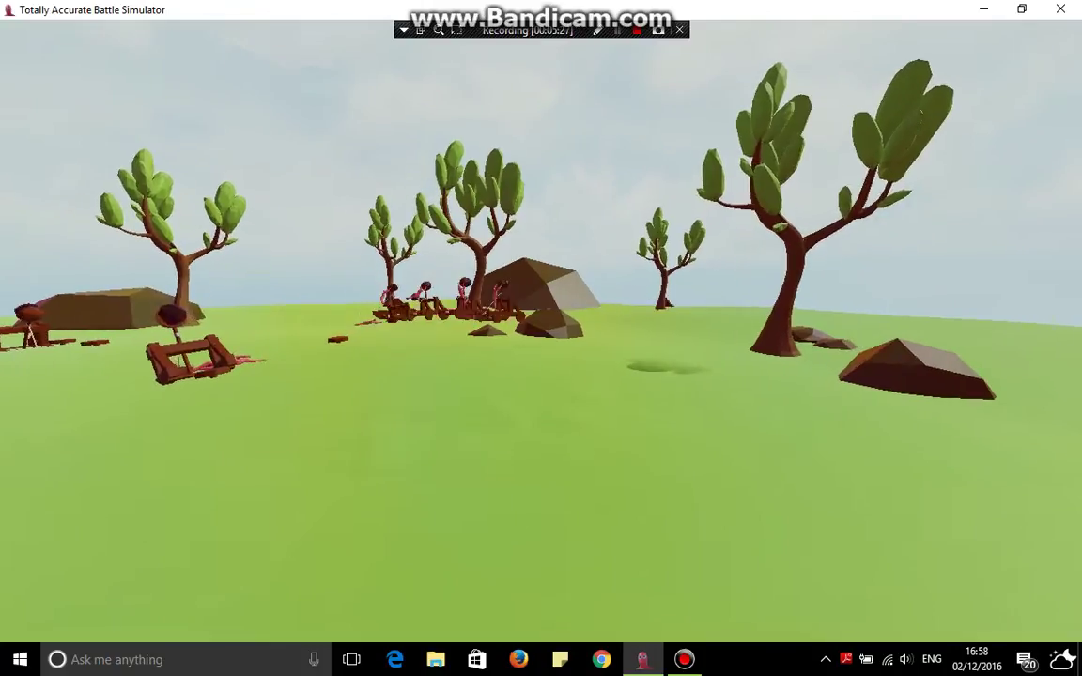
{"action": "key", "text": "w"}
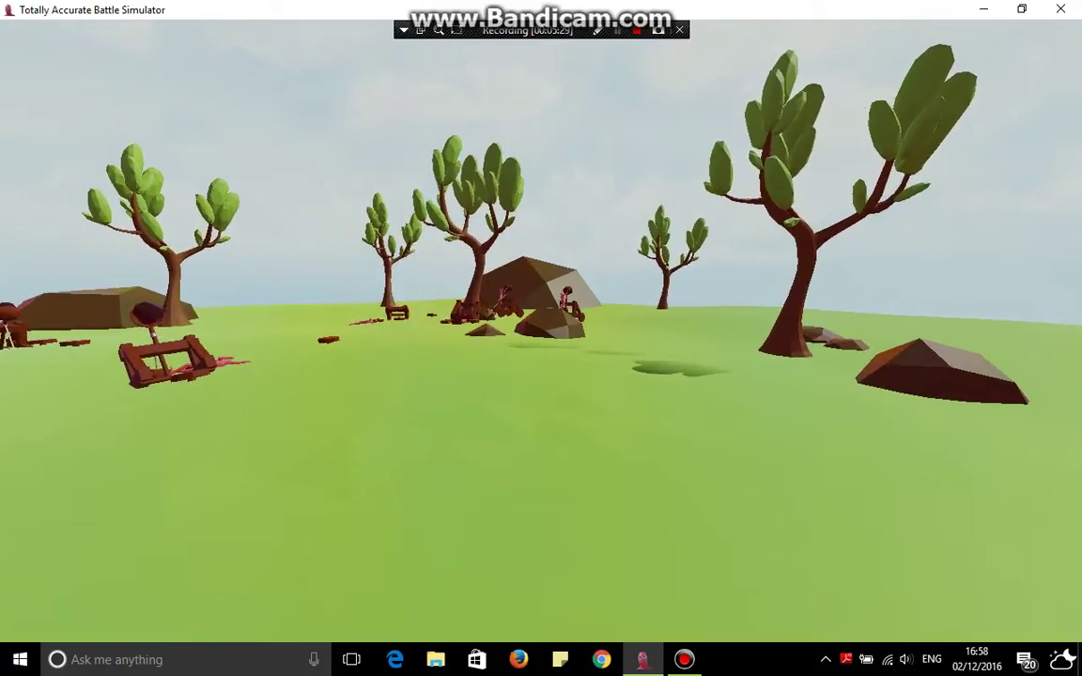
{"action": "key", "text": "w"}
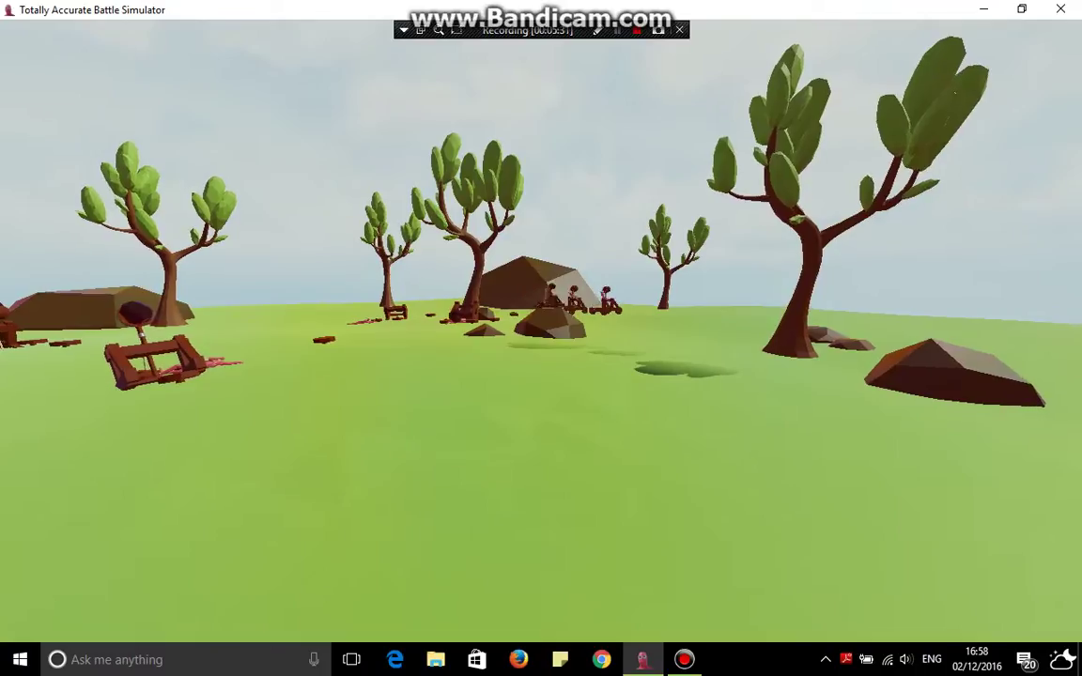